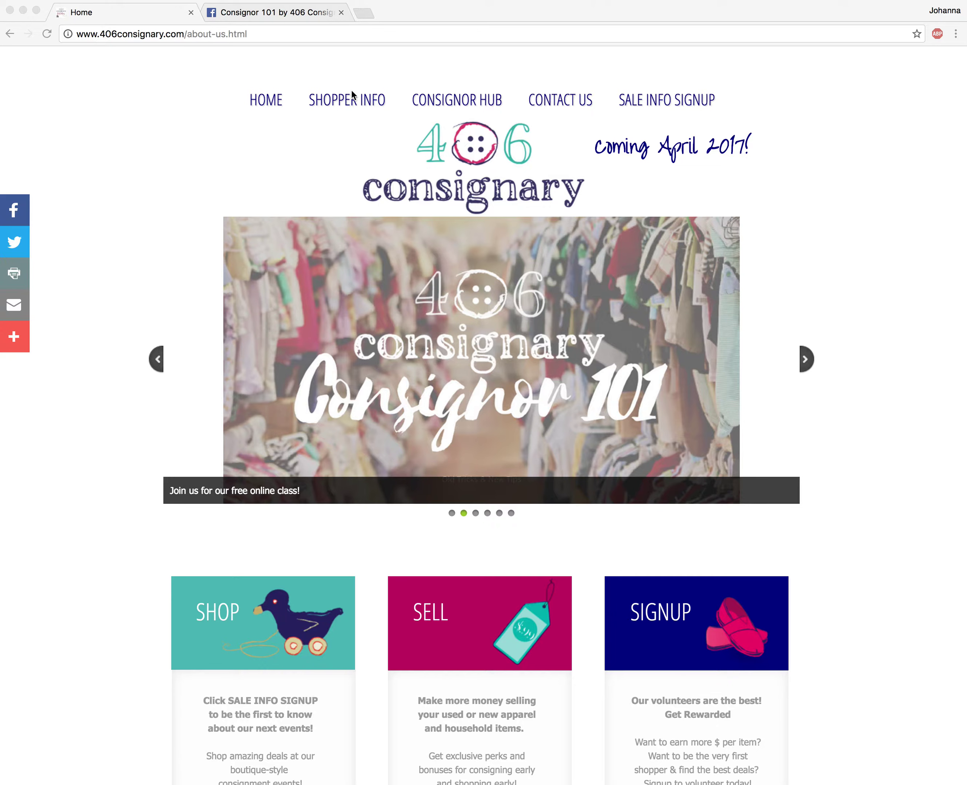
Open Shopper Info's Event Schedules and scroll through the Kalispell and Missoula sale dates
mouse_move(341, 101)
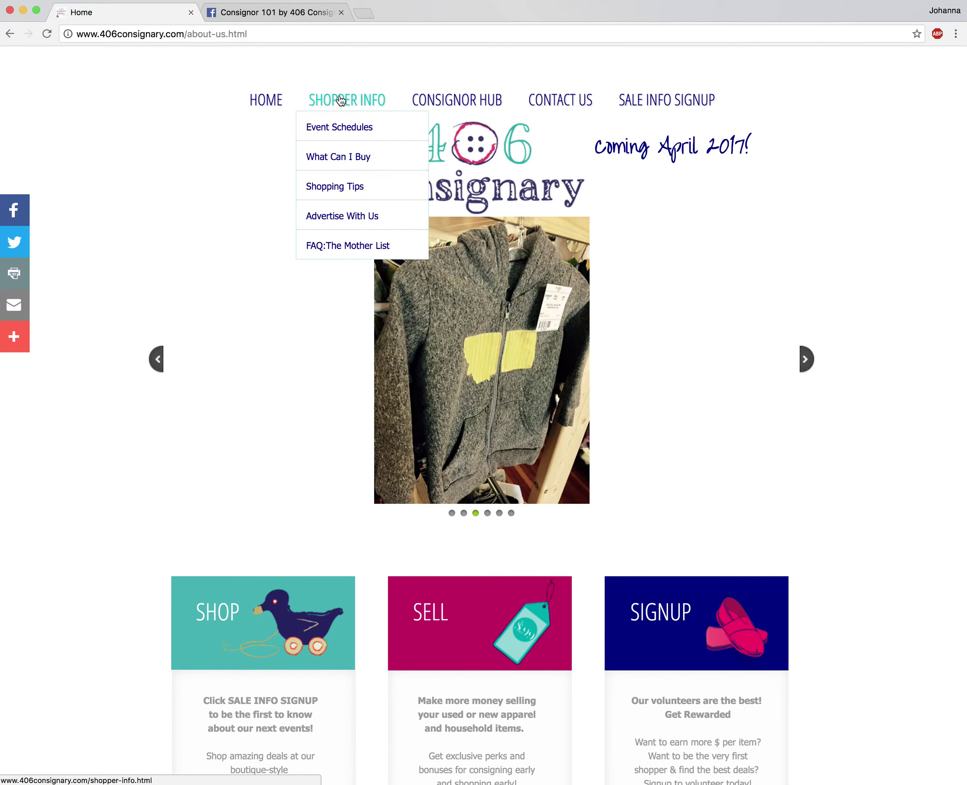
click(333, 128)
scroll(322, 150, down, 3)
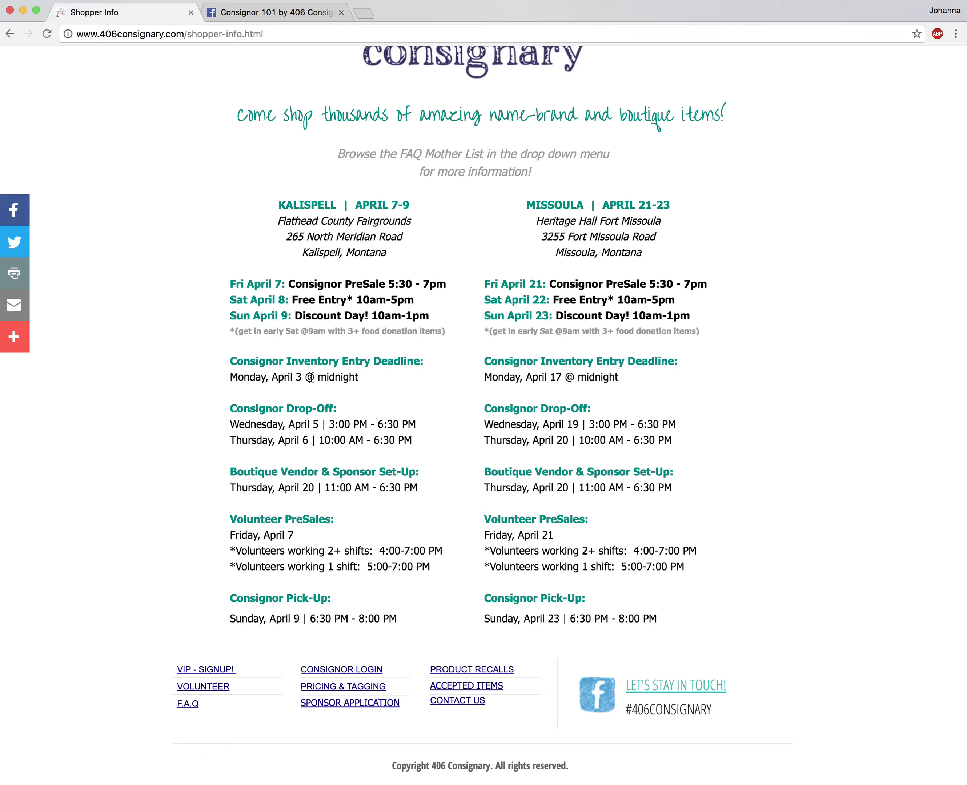
scroll(588, 379, down, 1)
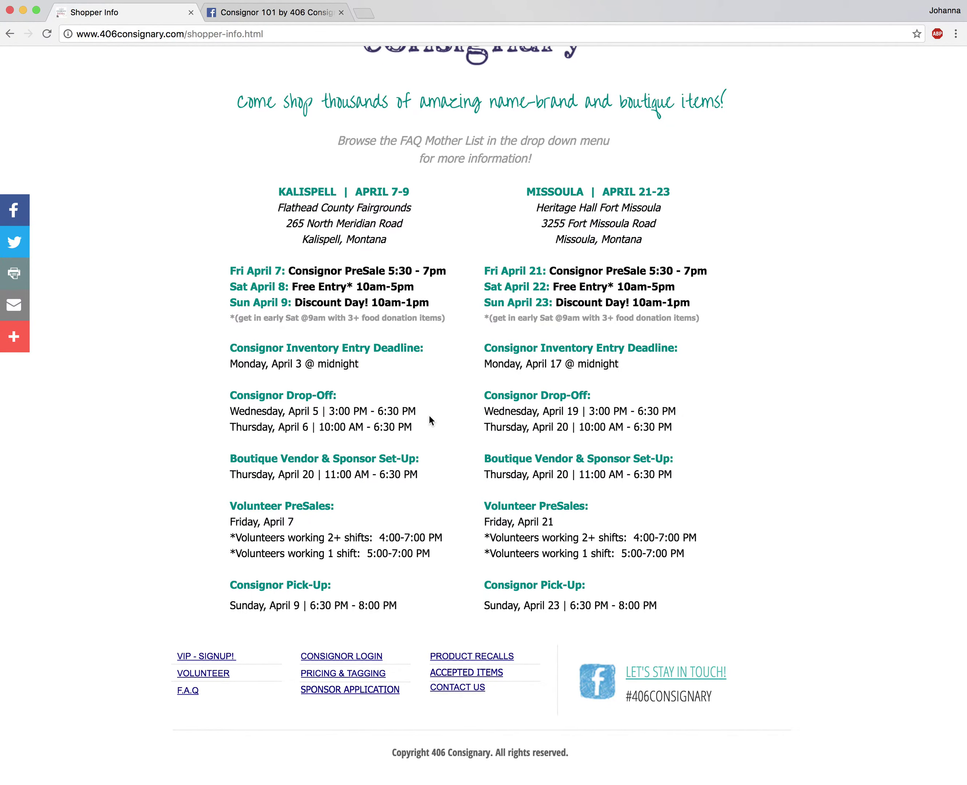
scroll(442, 414, up, 5)
Go to the '1st Time? Start Here' page under the Consignor Hub
mouse_move(501, 90)
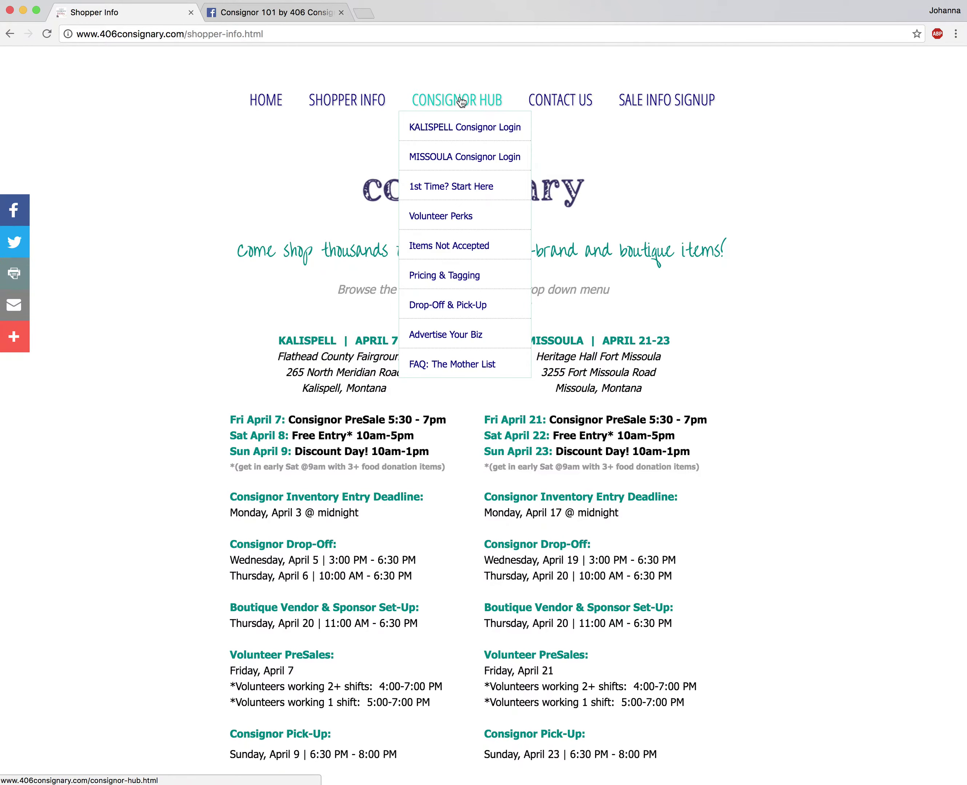
scroll(461, 120, down, 1)
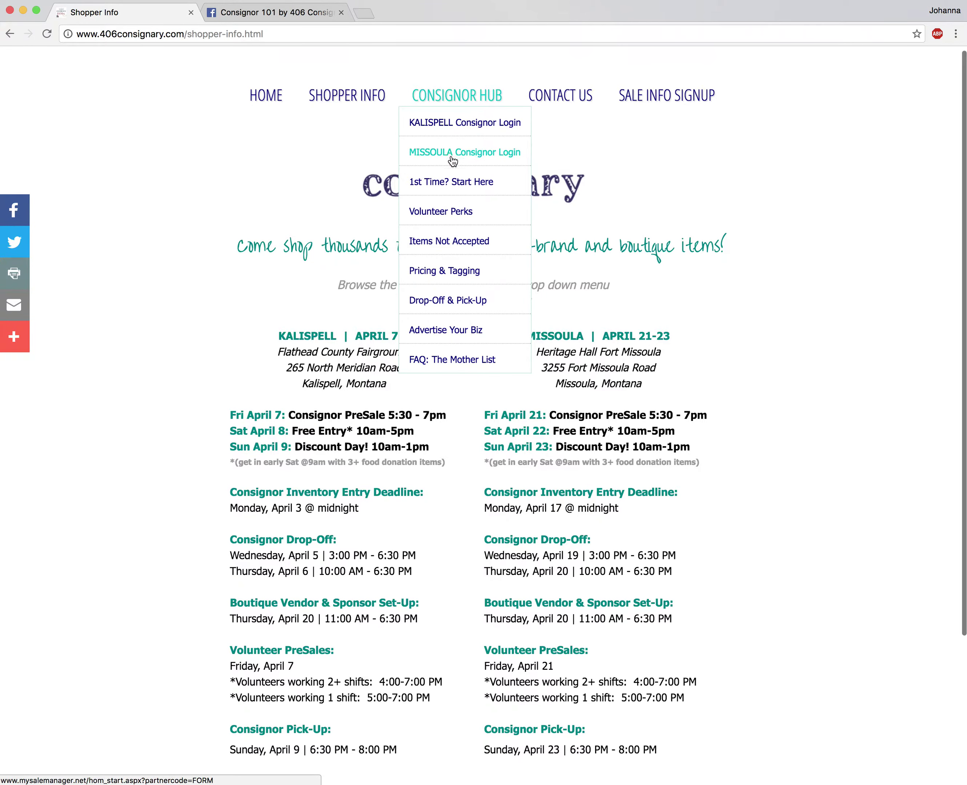
click(461, 185)
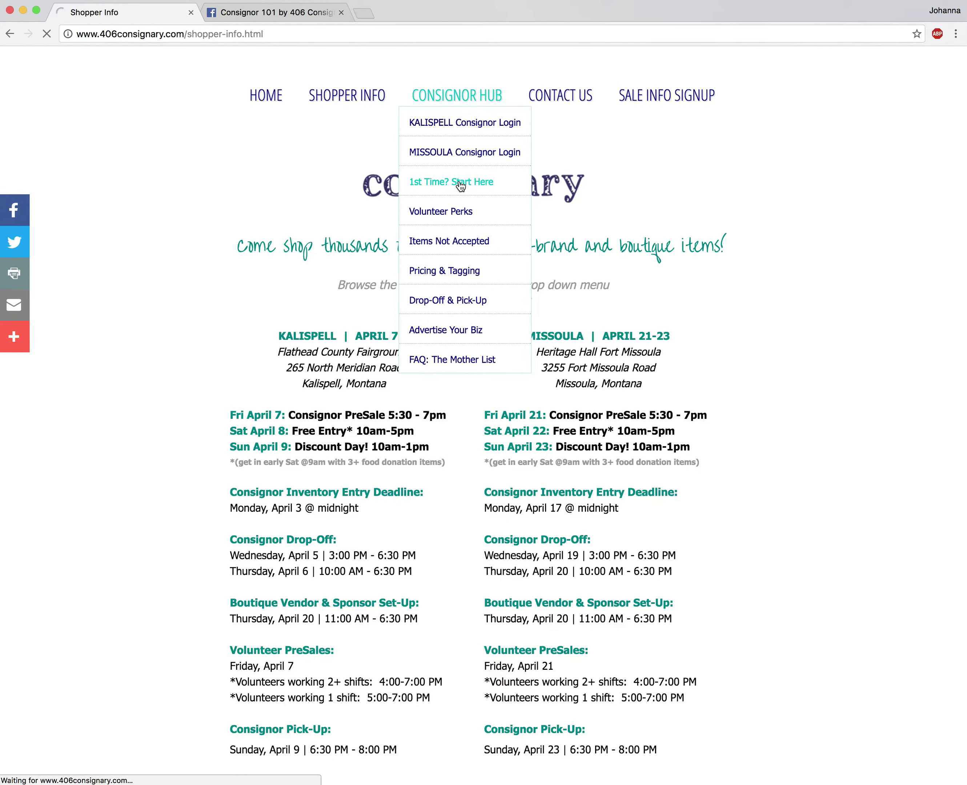
Scroll through the new consignor registration links and Steps 1–4 on the Start Here page
scroll(405, 266, down, 3)
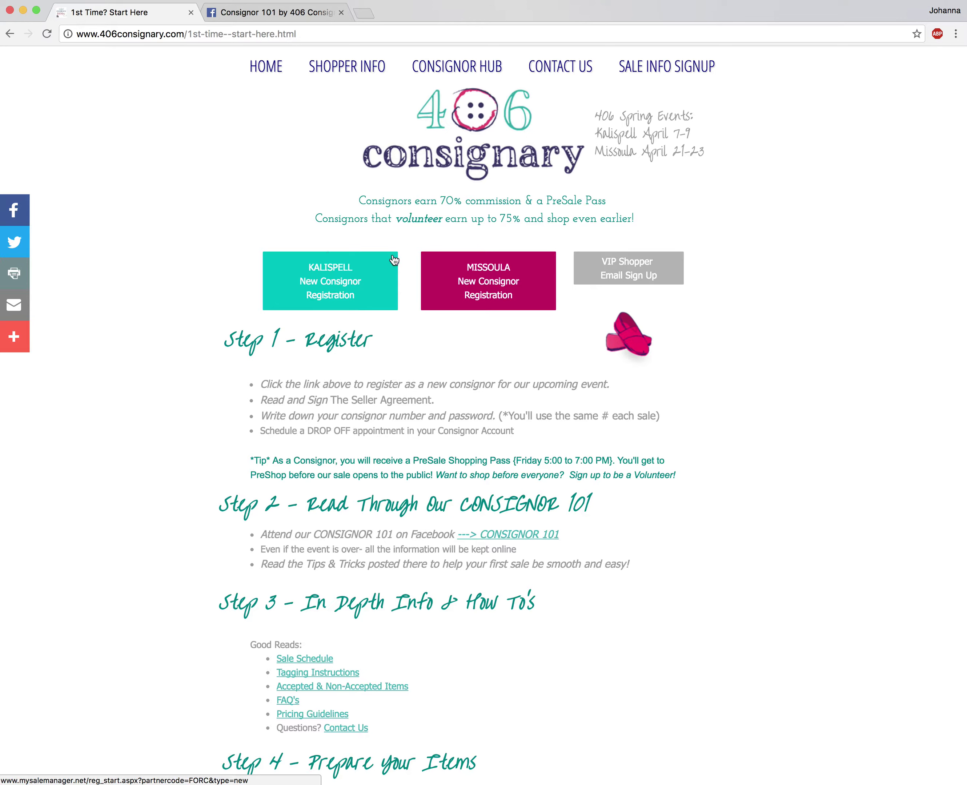
mouse_move(461, 73)
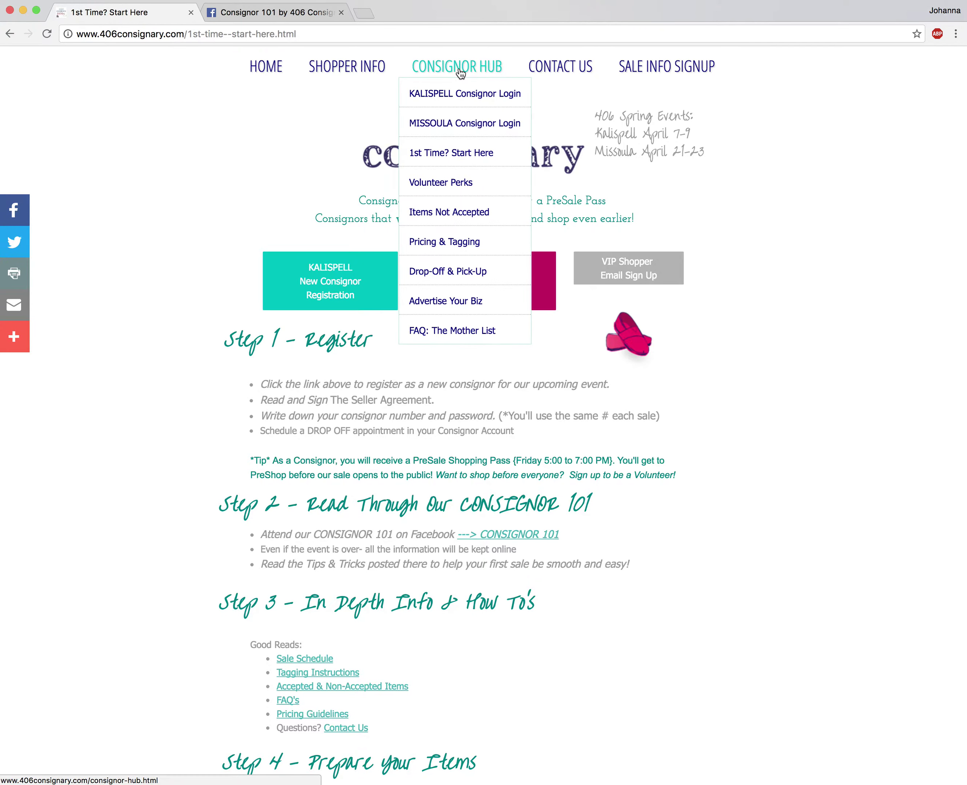
Log in through Kalispell Consignor Login with the saved credentials and open the Activities Menu
click(454, 92)
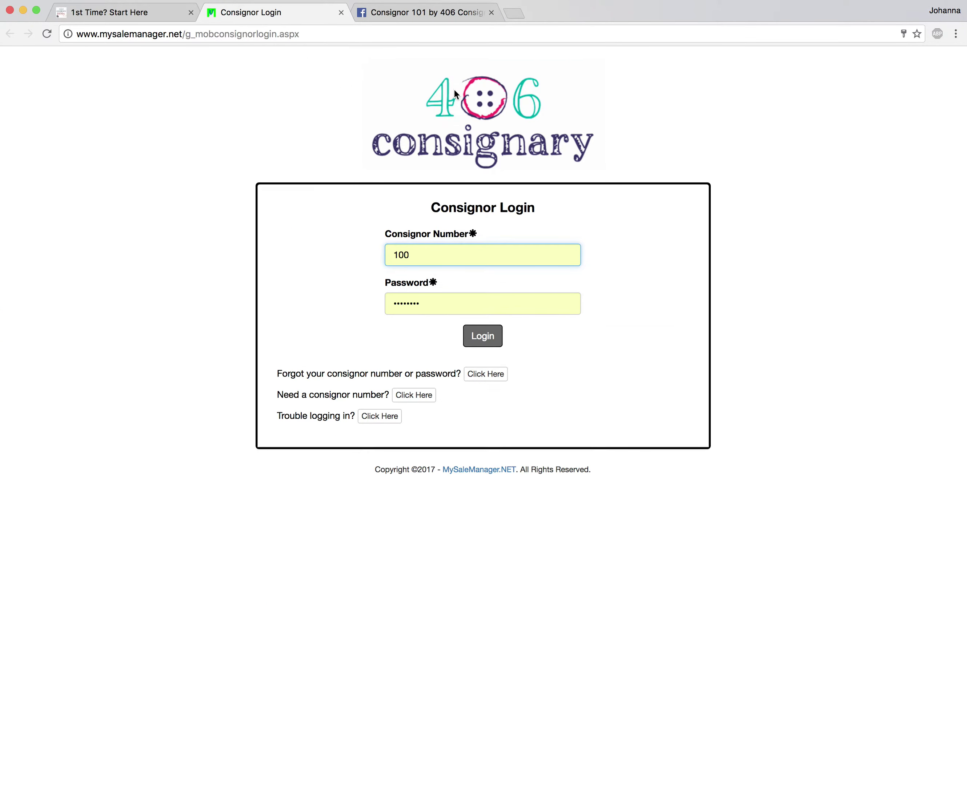
click(492, 342)
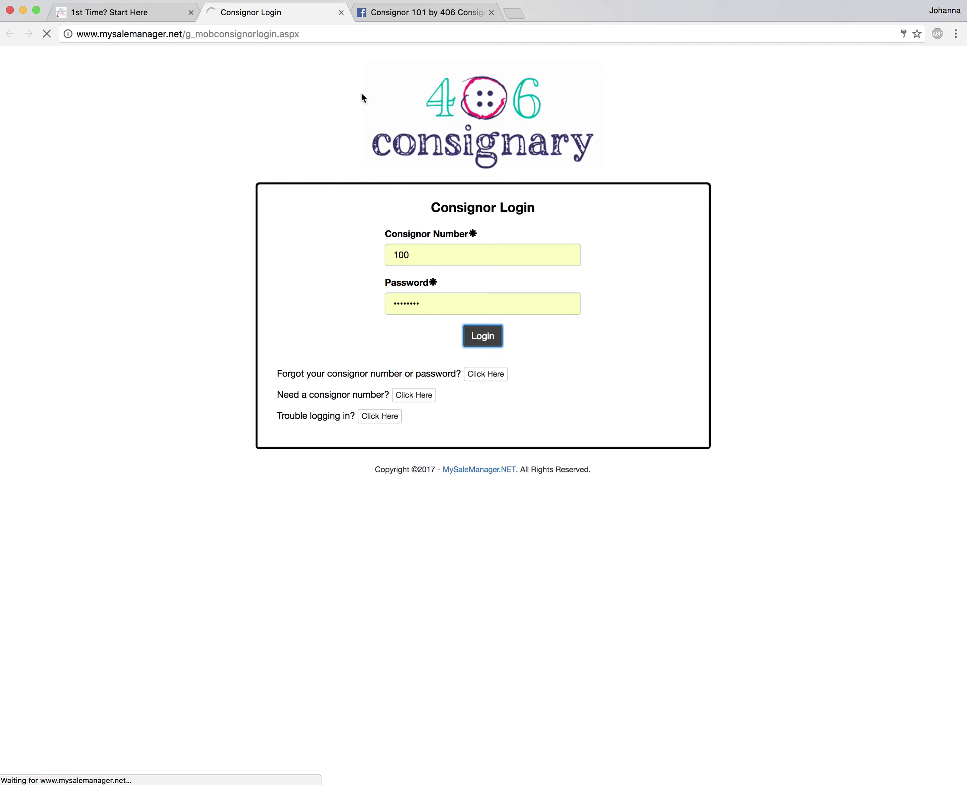
scroll(425, 221, down, 3)
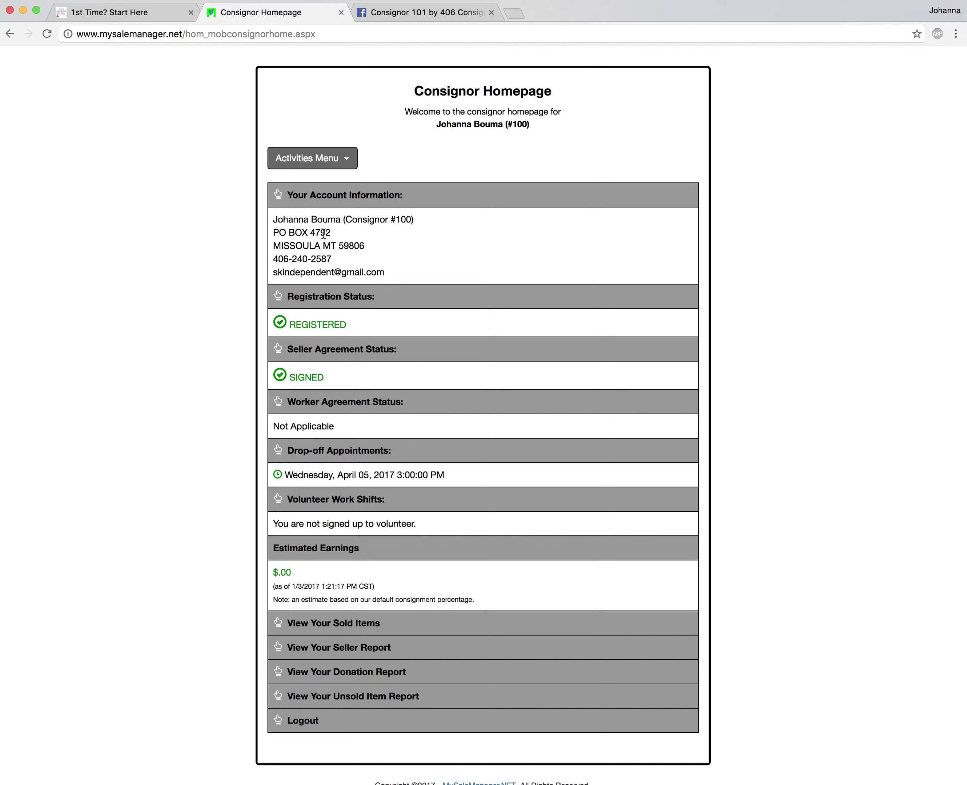
scroll(324, 233, down, 1)
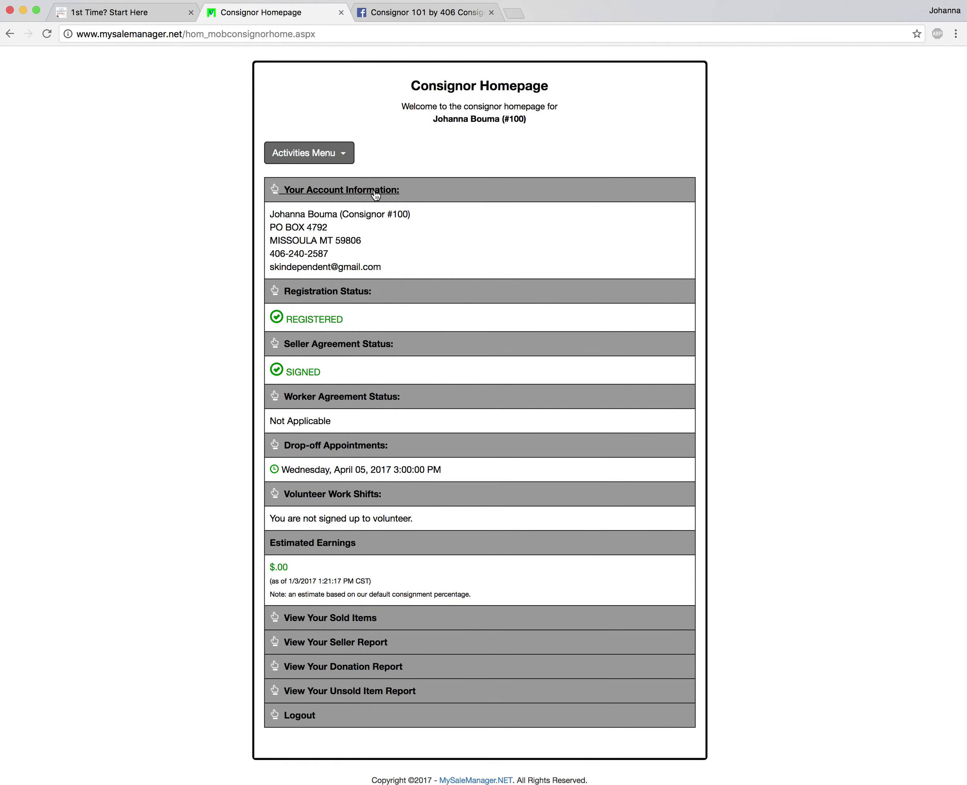
click(345, 158)
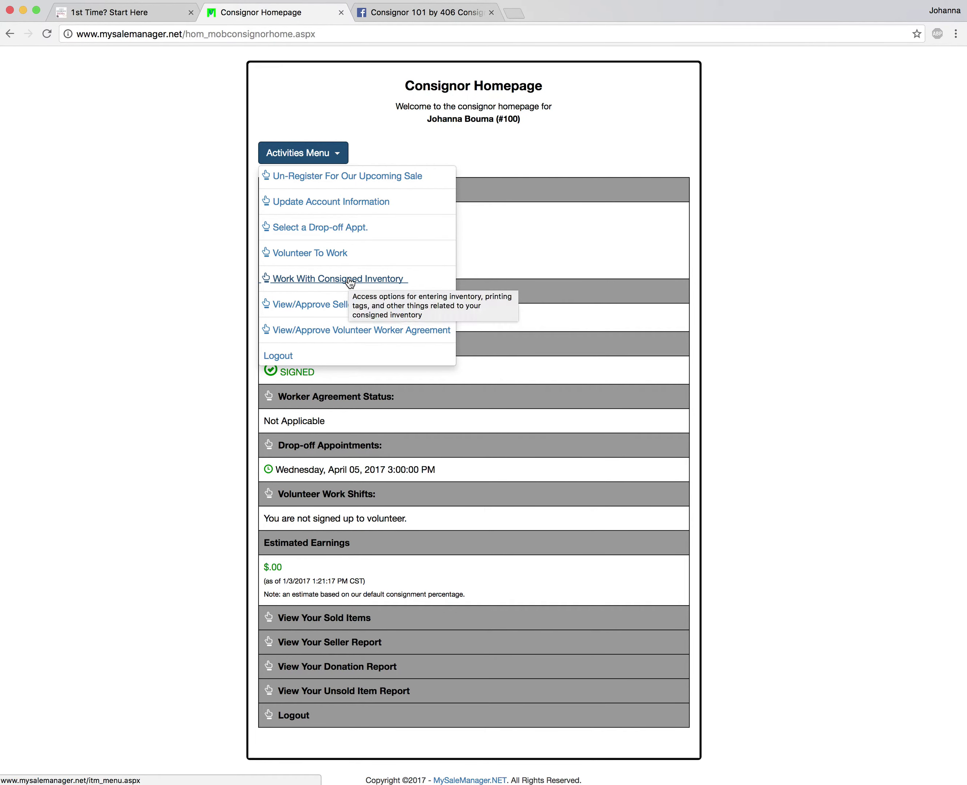
Choose 'Work With Consigned Inventory' from the Activities Menu
click(350, 280)
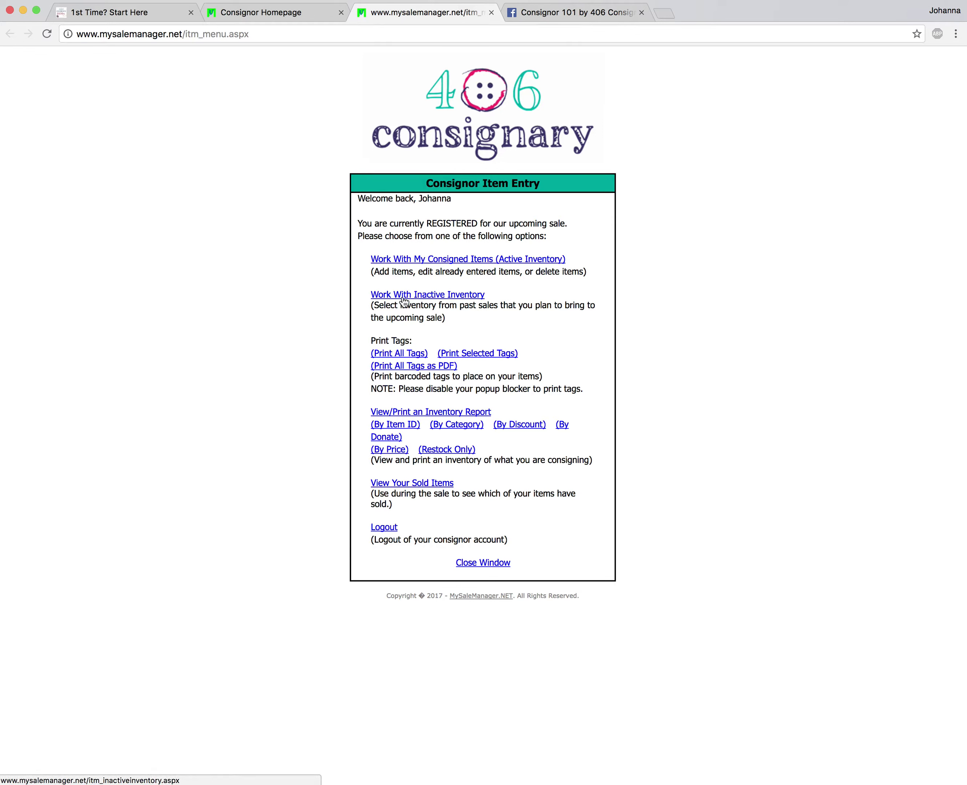
Start a new consigned item in category Clothing - Girls, size 12 Months
click(423, 263)
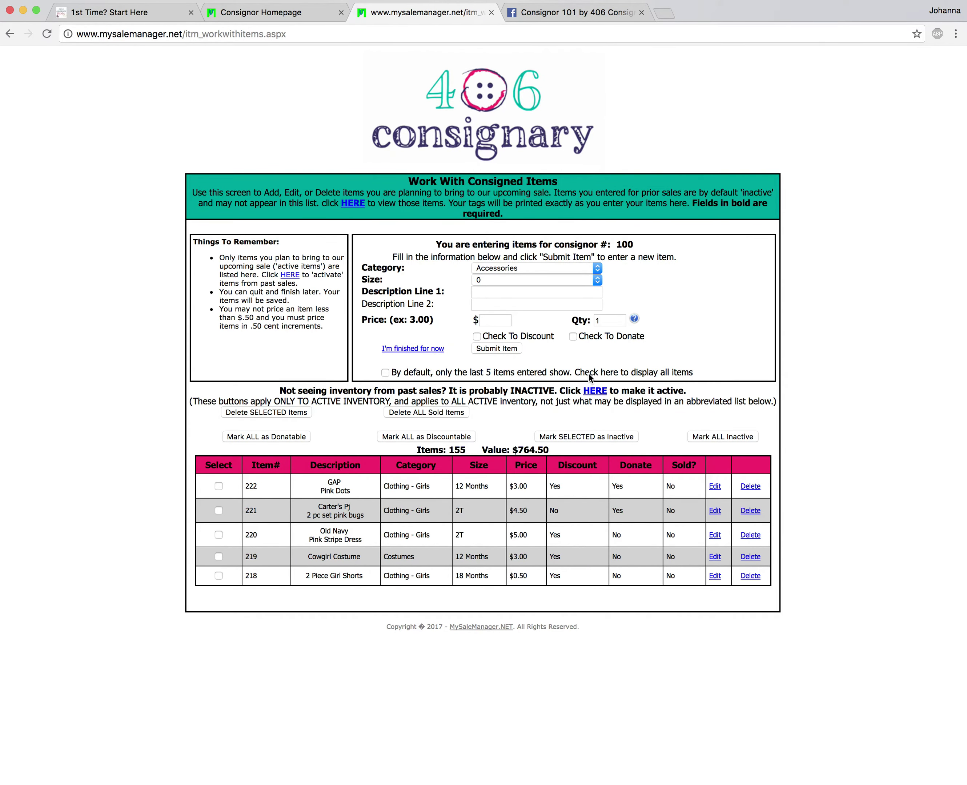
click(533, 269)
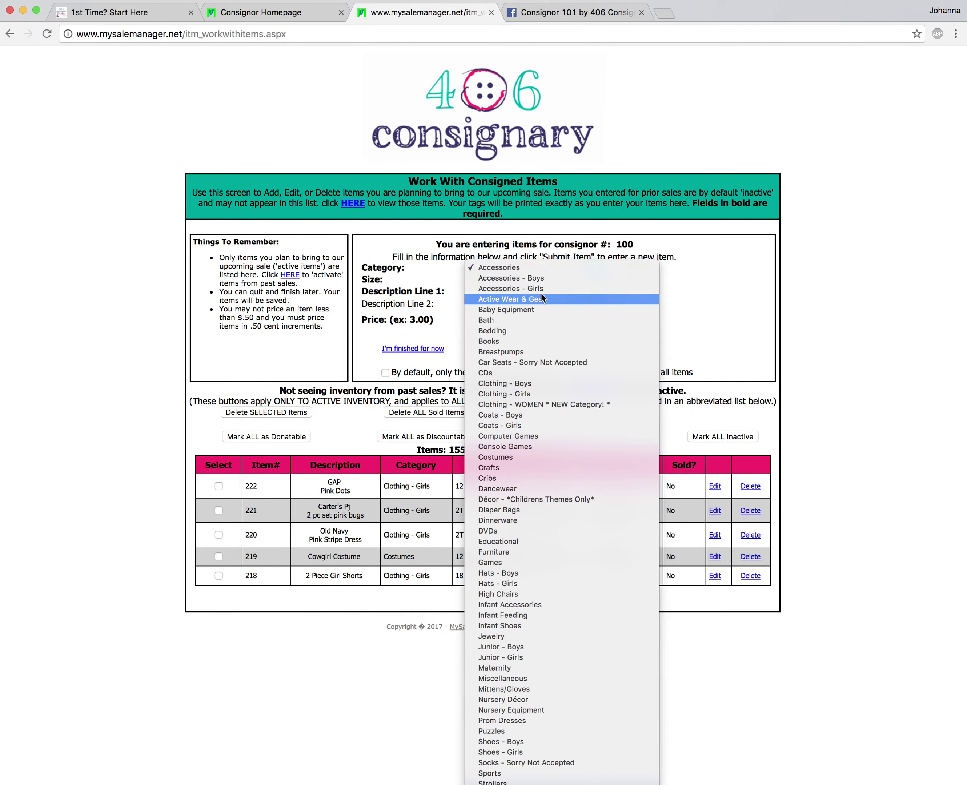
click(534, 396)
click(507, 279)
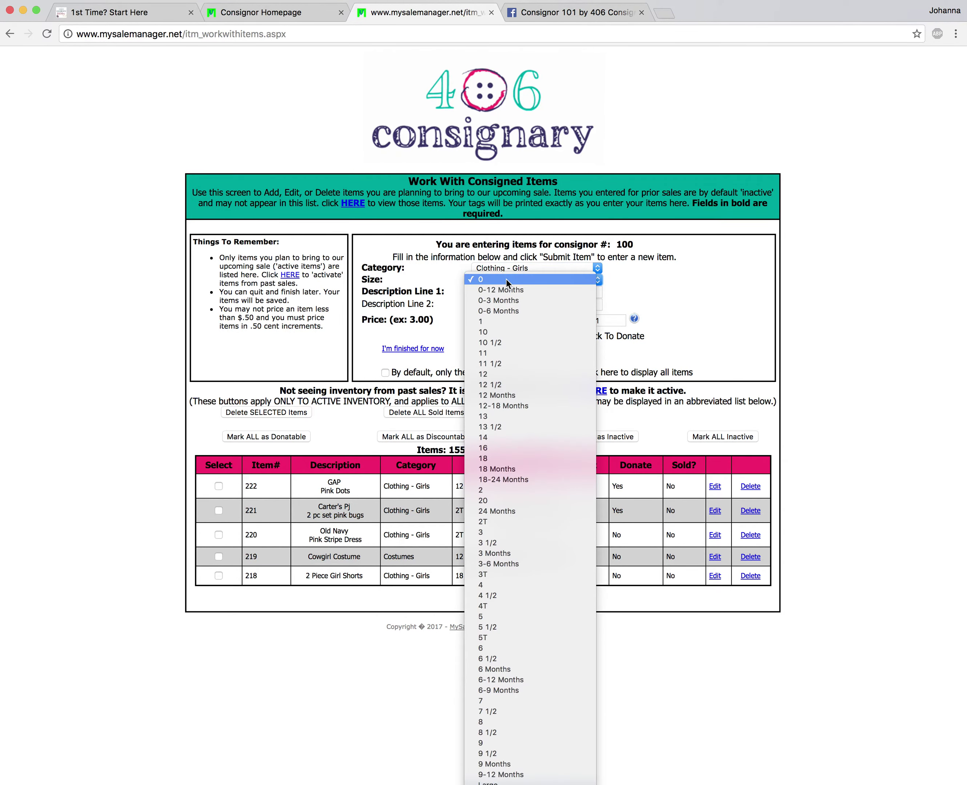
click(512, 396)
Enter the description as GAP on line 1 and Pink Dots on line 2
click(491, 296)
text(GAP)
key(Tab)
text(P)
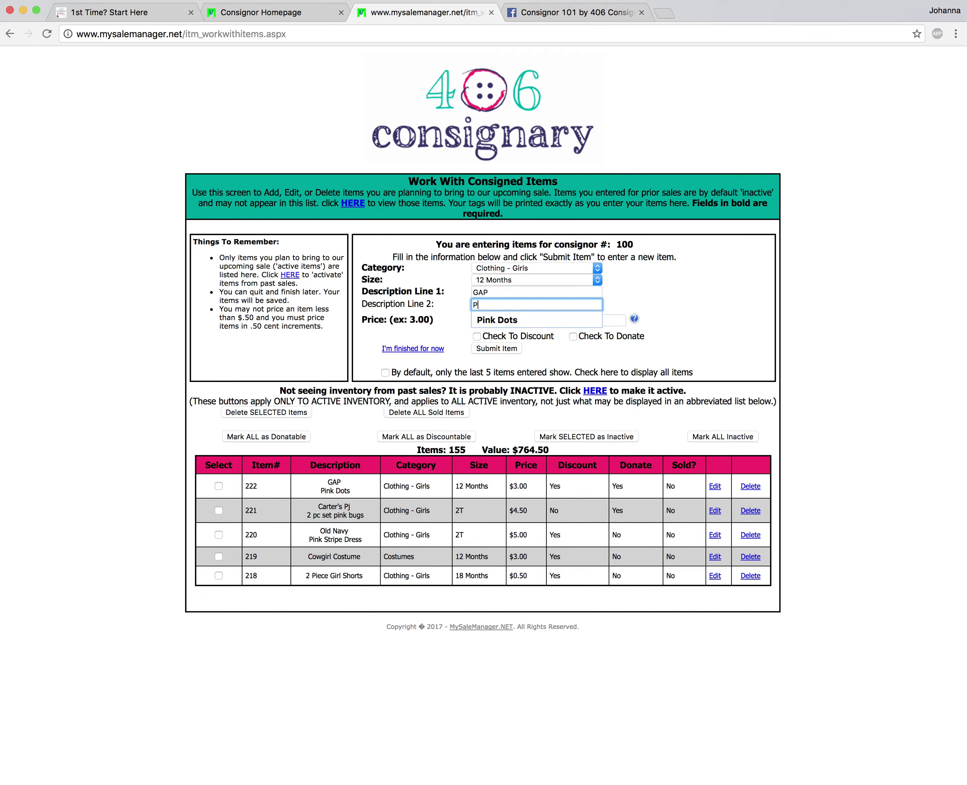
key(Down)
key(Return)
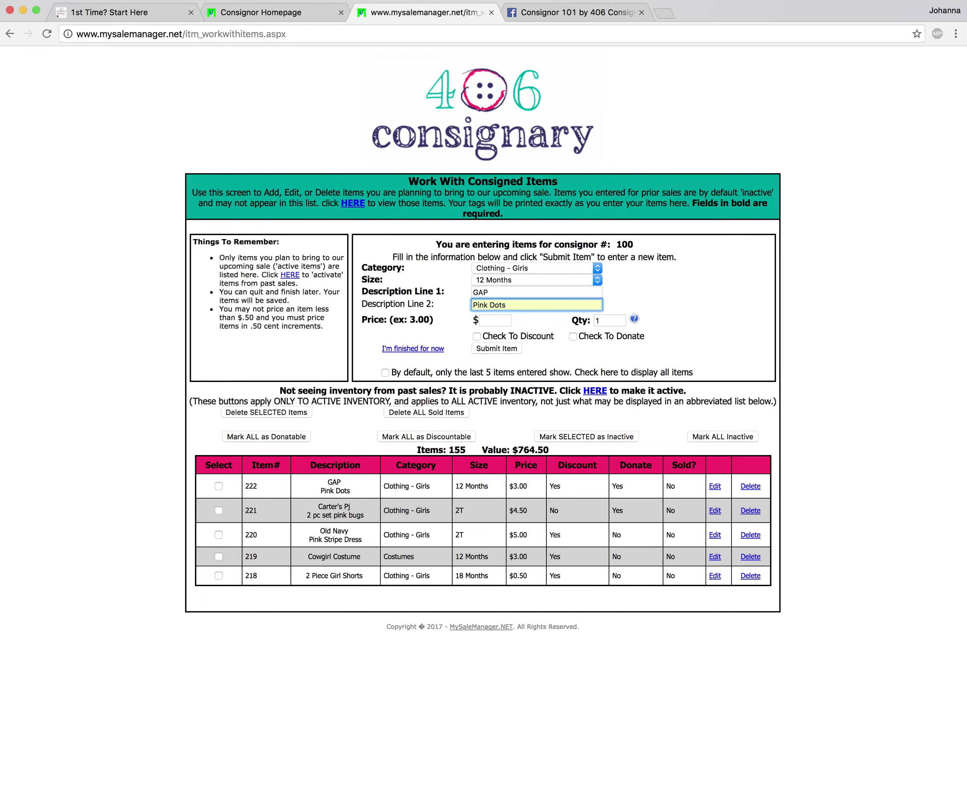
Set the price to 3.00 and keep the quantity at 1
click(503, 321)
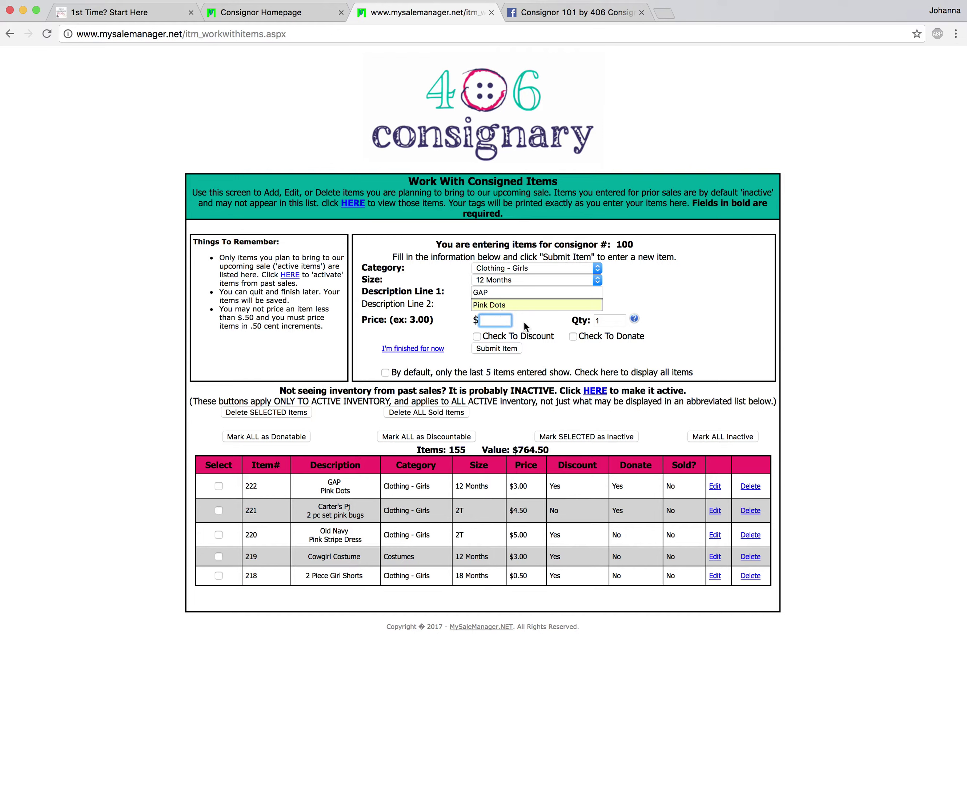
text(3.00)
key(Tab)
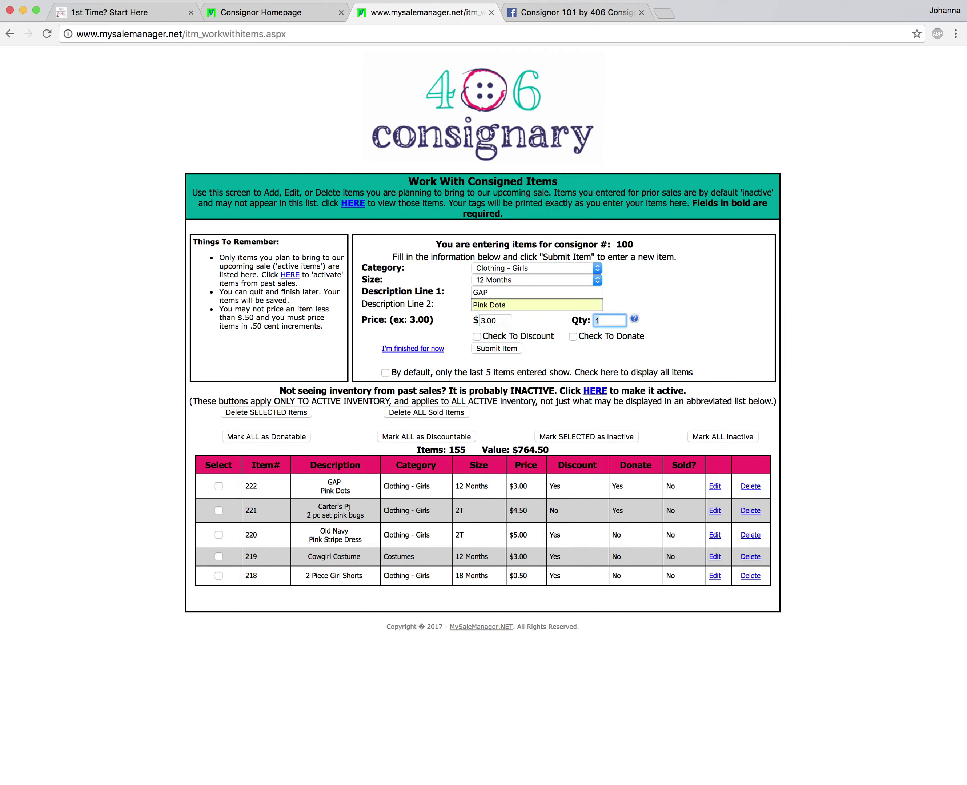
double_click(601, 324)
click(495, 292)
Tick Check To Discount and Check To Donate, then submit the GAP Pink Dots item
click(507, 304)
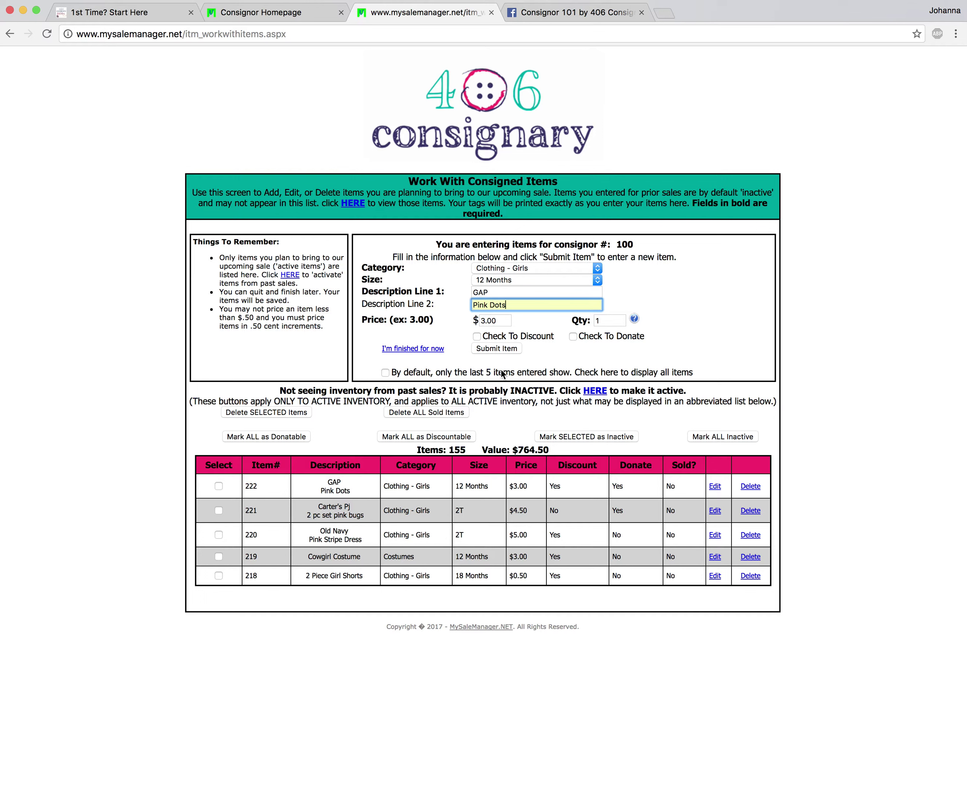
click(518, 338)
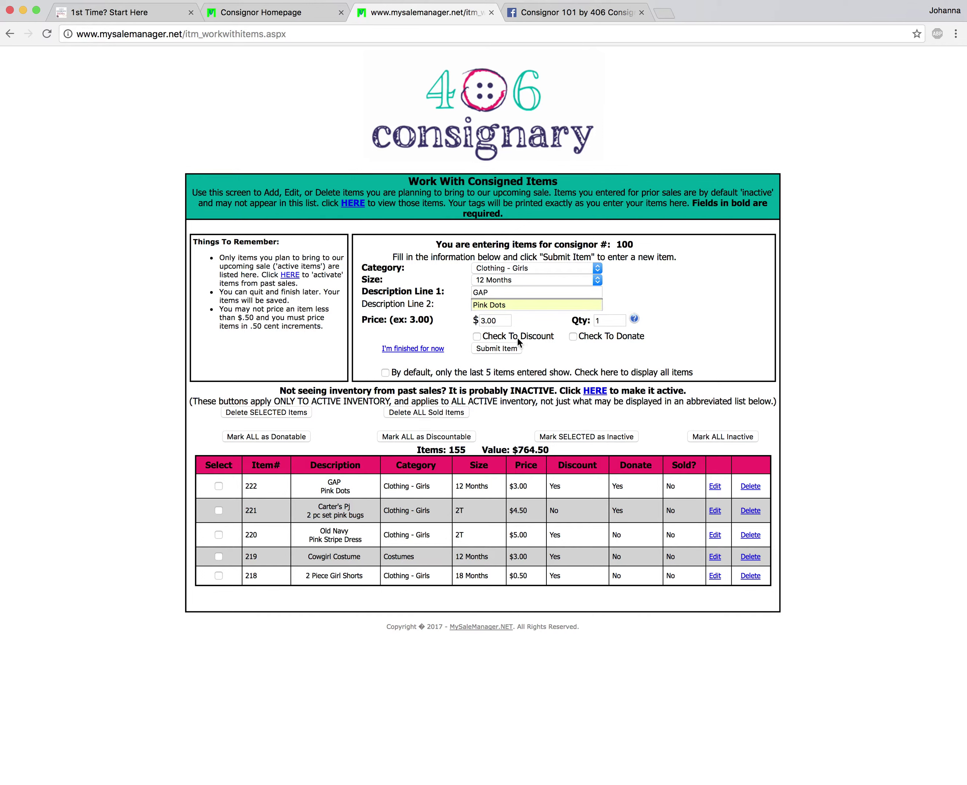
click(515, 336)
click(502, 349)
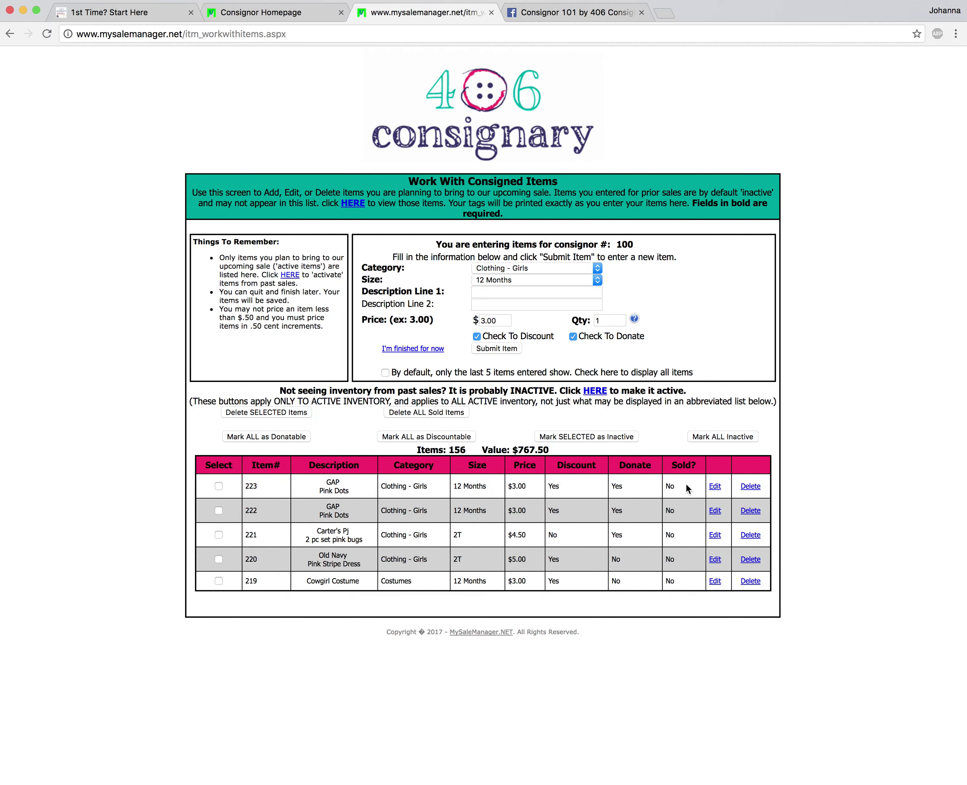
click(715, 487)
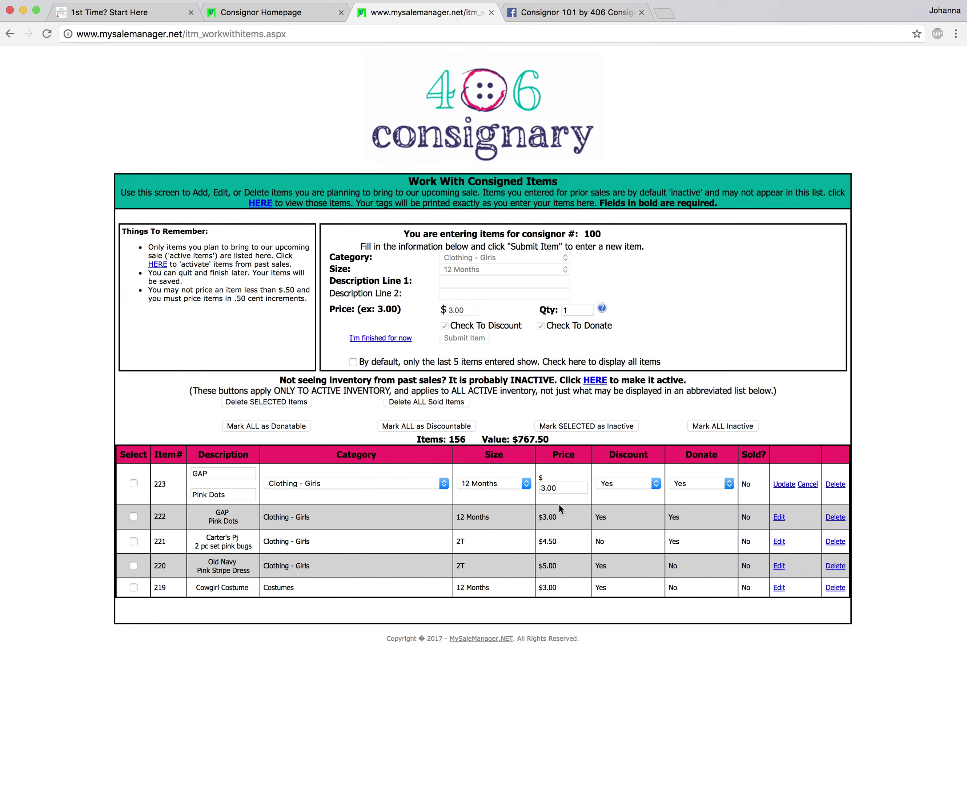
click(799, 487)
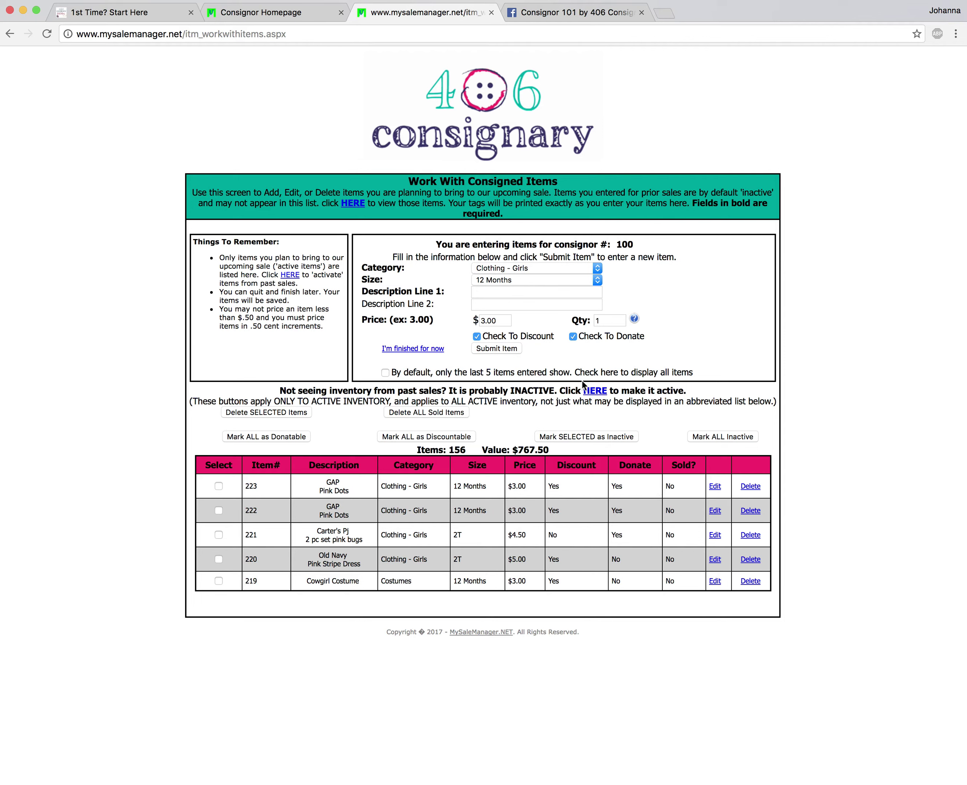
Show all items instead of the last five, then choose 'I'm finished for now'
click(386, 373)
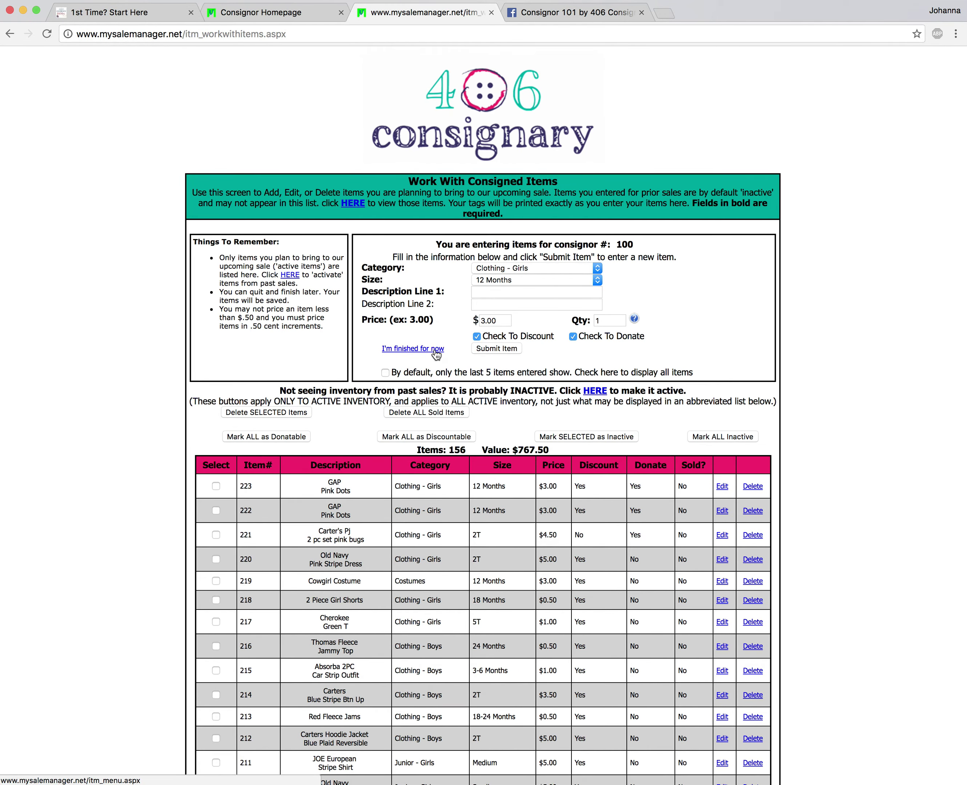
click(436, 349)
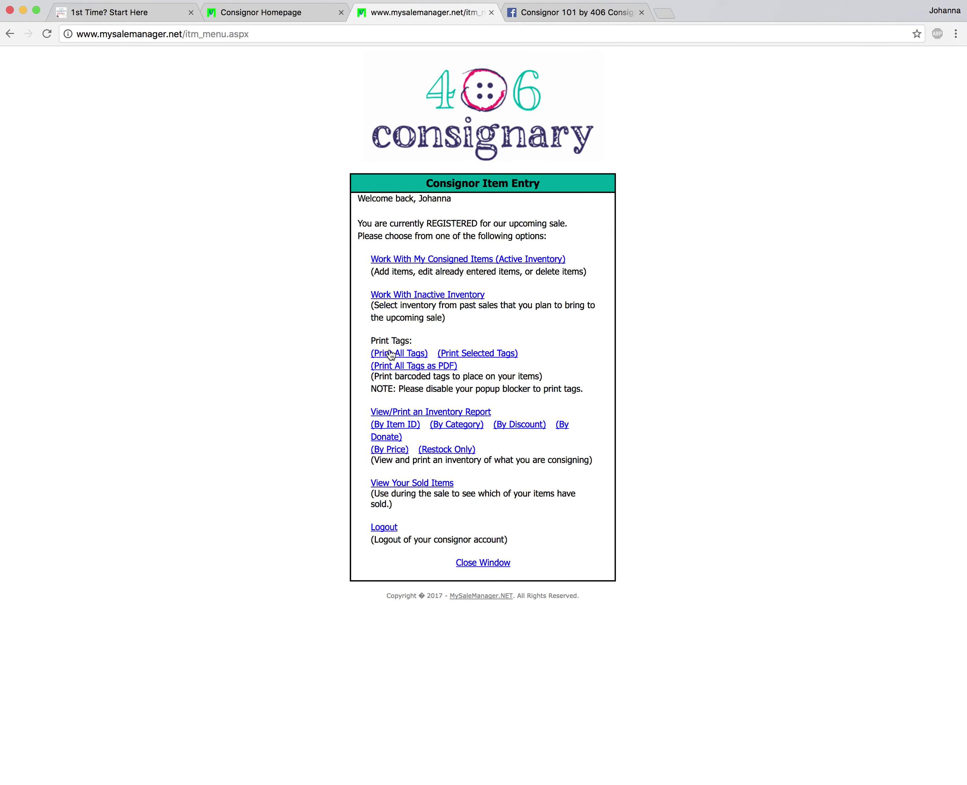
Generate the barcode tag for item 223, GAP Pink Dots, 12 Months, $3.00
click(448, 354)
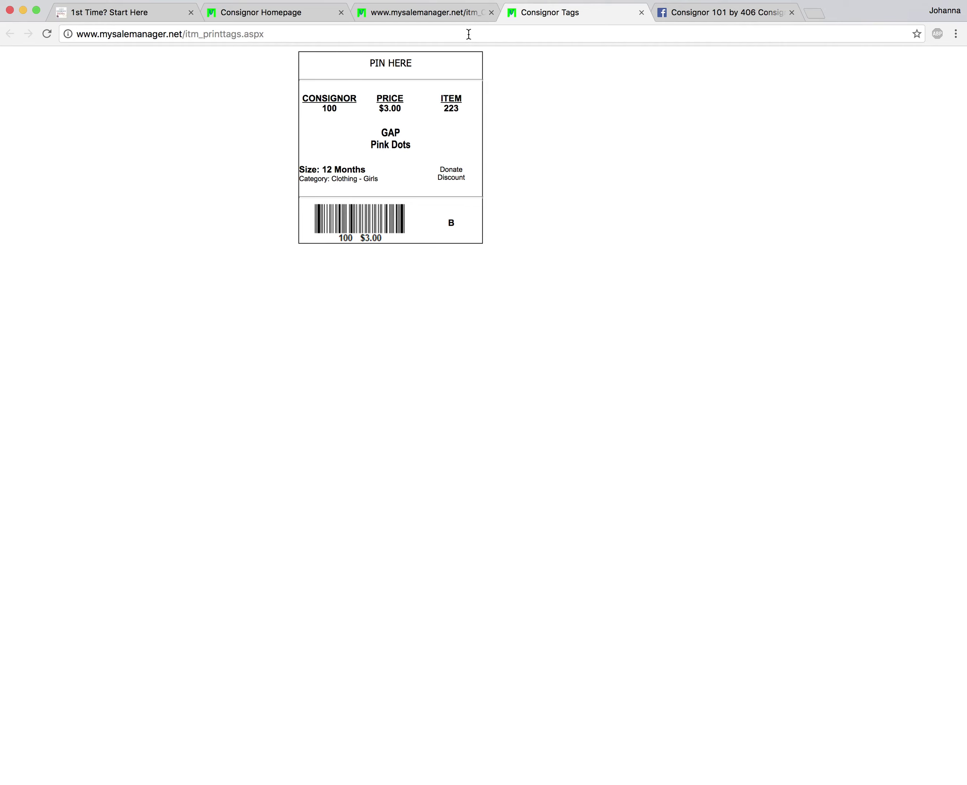
click(708, 17)
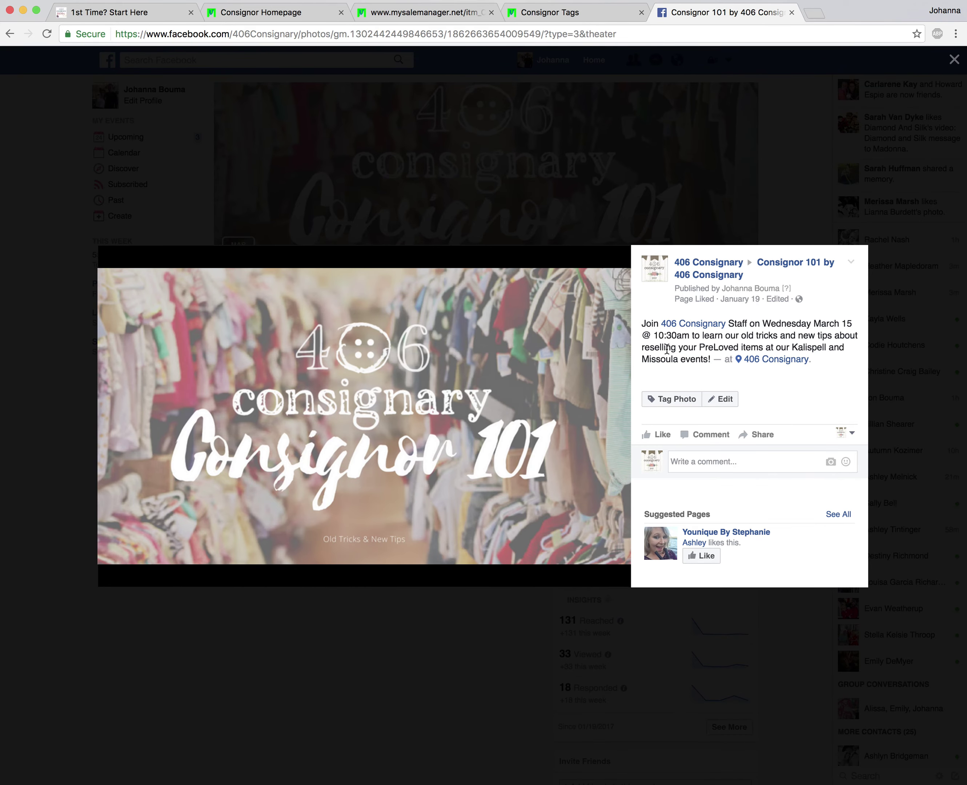
Look over the Consignor 101 Facebook post, then return to the Select Tags To Print page
mouse_move(690, 270)
click(578, 16)
Go back through the Consignor Tags tab to the Consignor Homepage
click(397, 15)
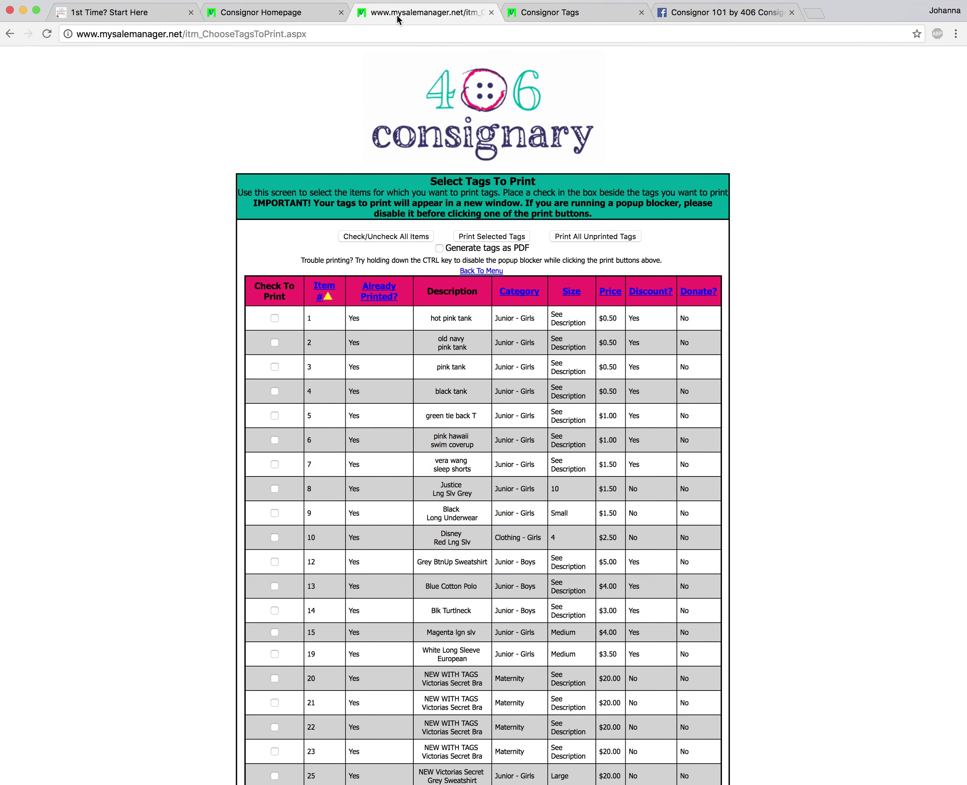
click(290, 16)
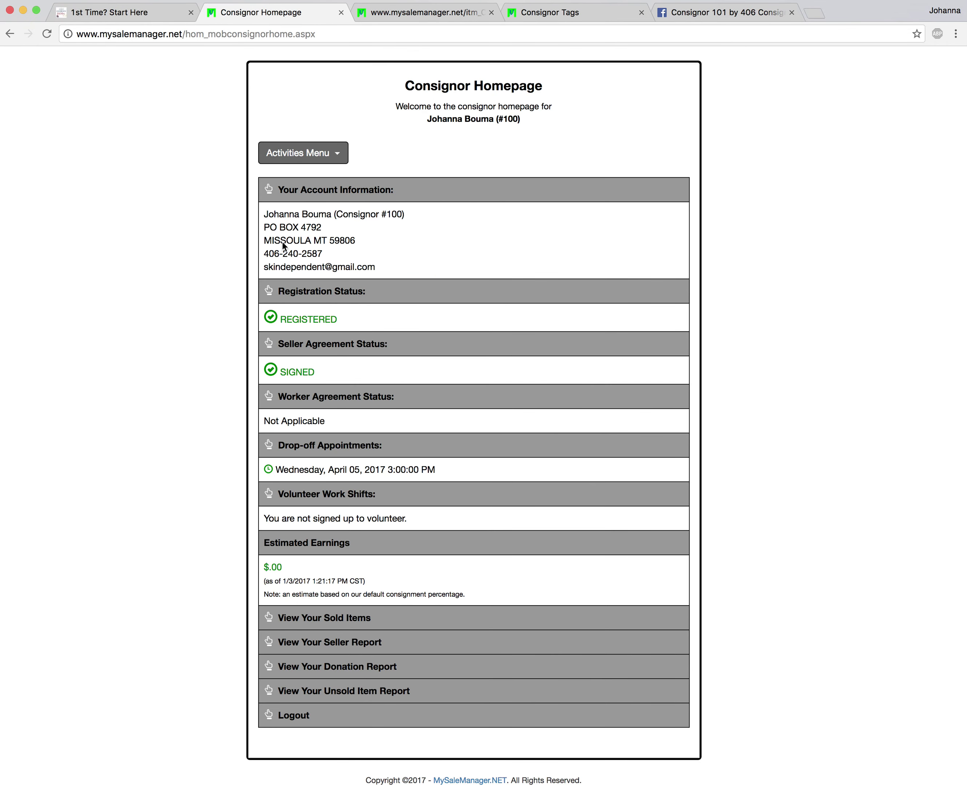